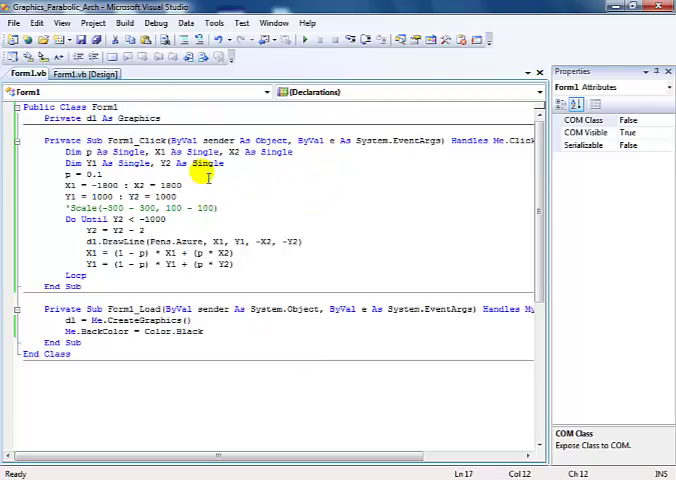
# Step: Review the variable declarations, the starting values of p, X1, X2, Y1, Y2, and the Scale line
pyautogui.moveTo(65, 152); pyautogui.dragTo(226, 164)
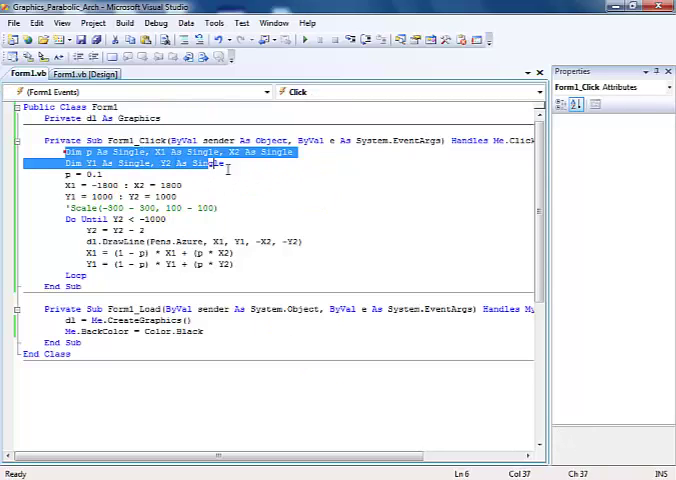
pyautogui.moveTo(65, 174); pyautogui.dragTo(160, 186)
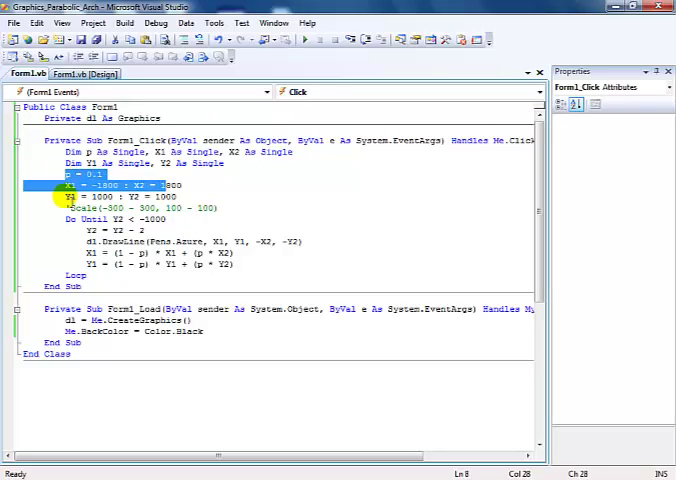
pyautogui.moveTo(65, 196)
pyautogui.mouseDown()
pyautogui.moveTo(185, 208)
pyautogui.moveTo(65, 208)
pyautogui.mouseUp()
pyautogui.click(240, 216)
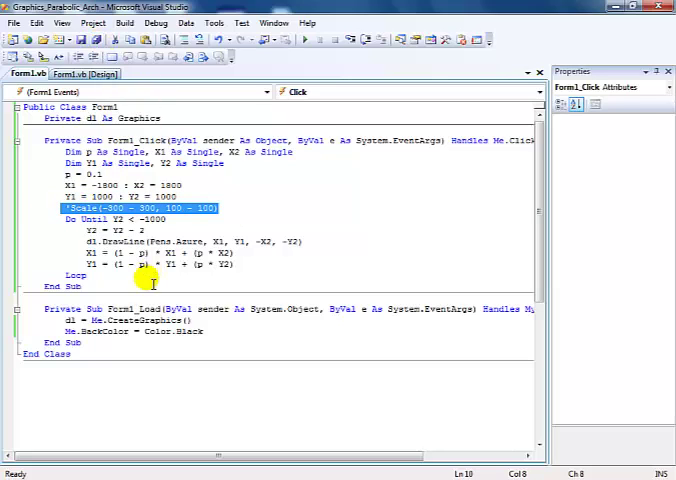
# Step: Keep the Scale line commented out and change 'Y2 = Y2 - 2' to 'Y2 = Y2 + 2'
pyautogui.click(118, 208)
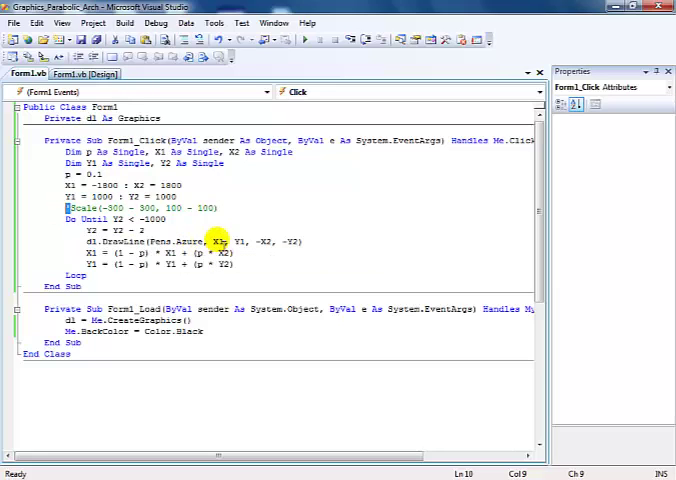
pyautogui.write("'")
pyautogui.click(219, 241)
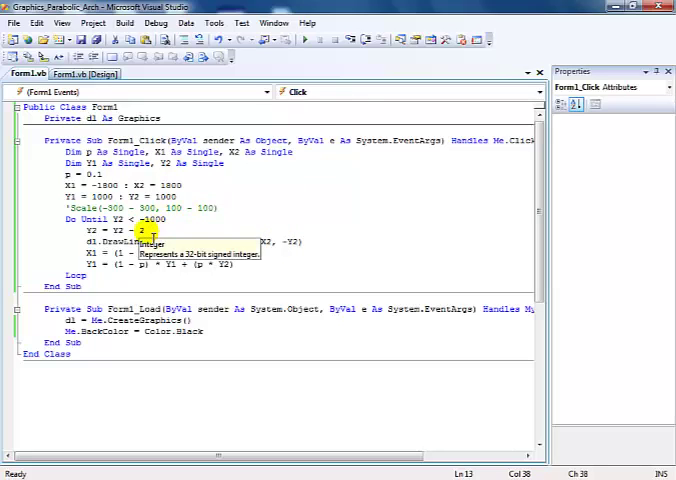
pyautogui.click(142, 231)
pyautogui.moveTo(160, 241)
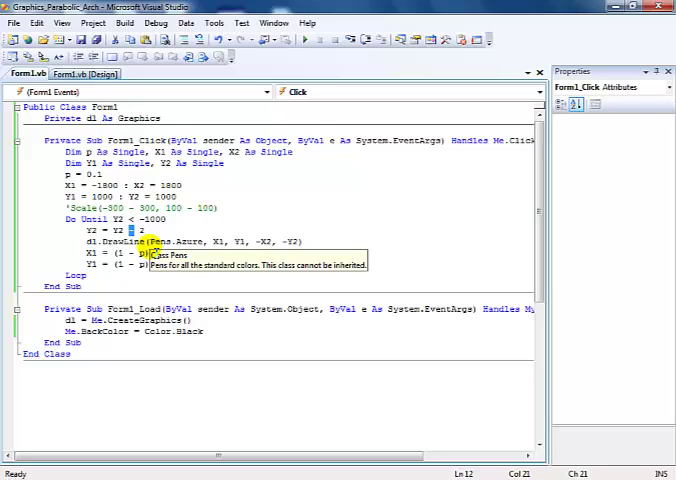
pyautogui.write('+')
pyautogui.click(238, 210)
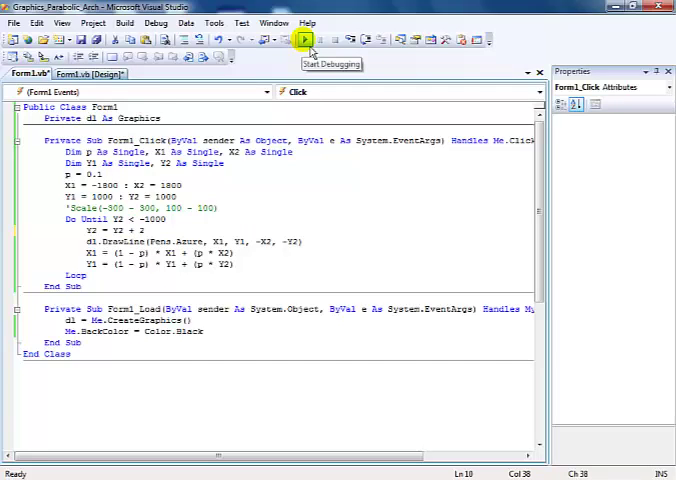
# Step: Run the program and click Form1 to draw the wide diagonal wedge of azure lines
pyautogui.click(304, 40)
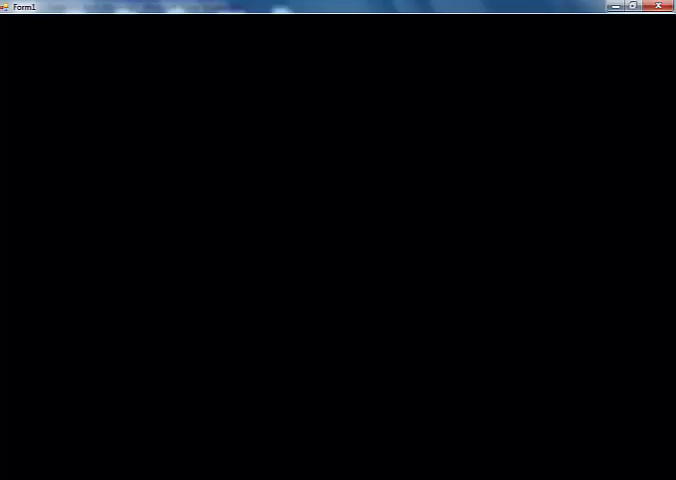
pyautogui.click(587, 410)
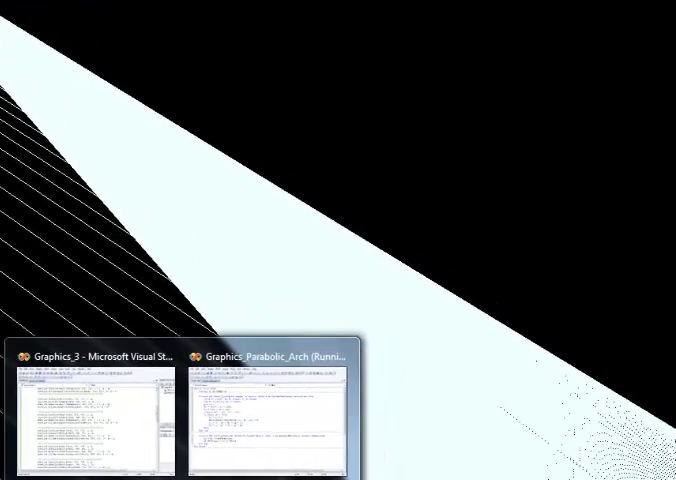
# Step: Leave the running form for the Form1 code showing the Click and black-background Load handlers
pyautogui.click(250, 420)
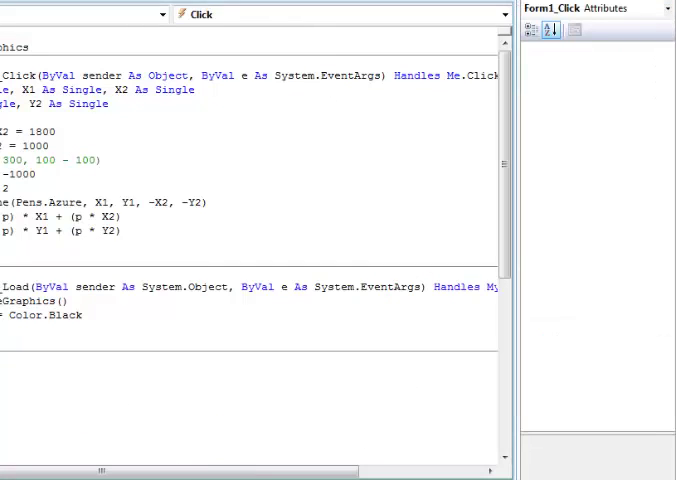
pyautogui.click(100, 329)
pyautogui.click(309, 471)
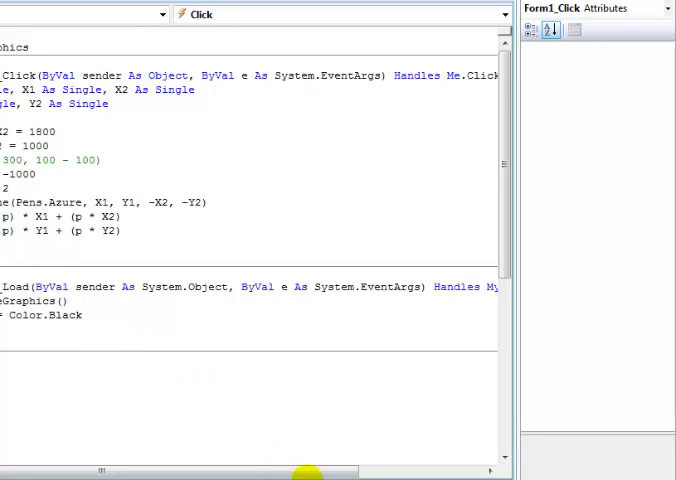
pyautogui.click(311, 128)
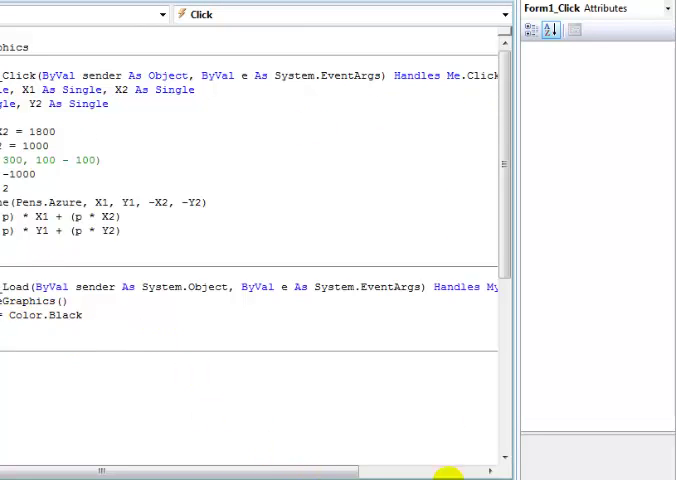